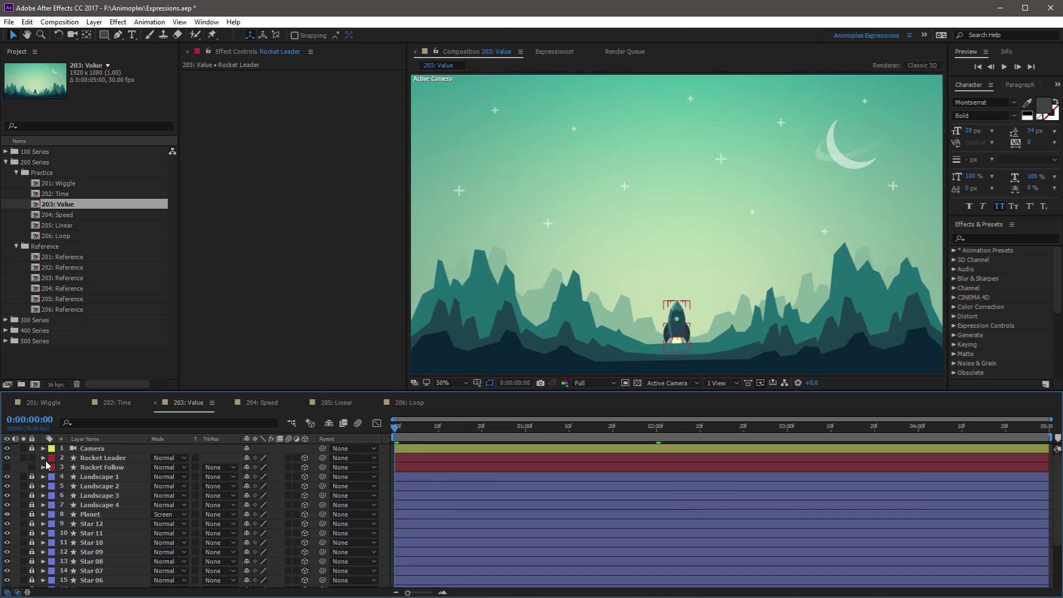
Step: Reveal the Rocket Leader layer's Position property and separate it into X, Y and Z dimensions
left_click(88, 458)
key("p")
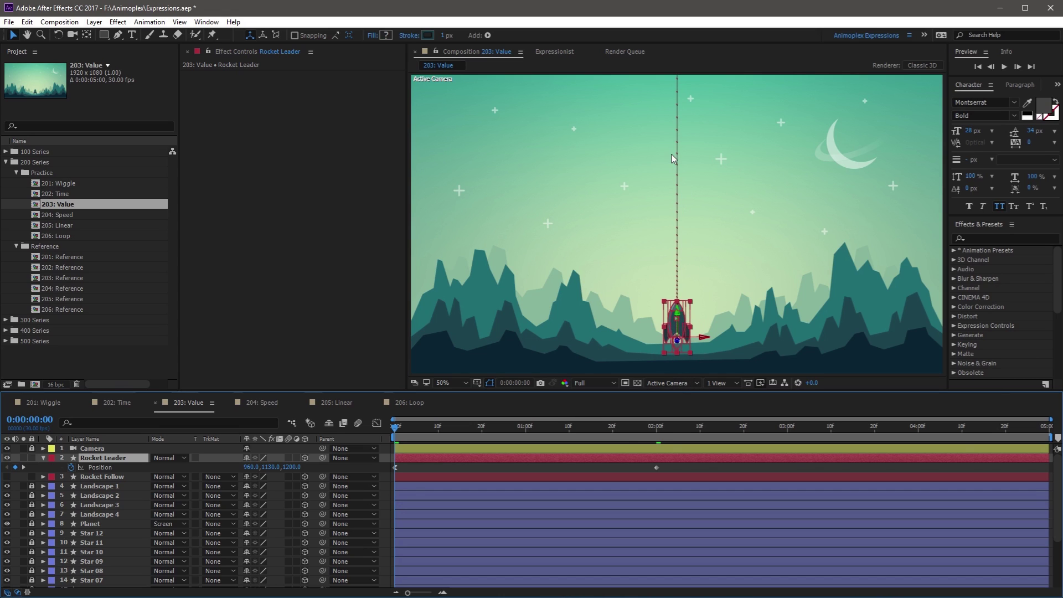
key("p")
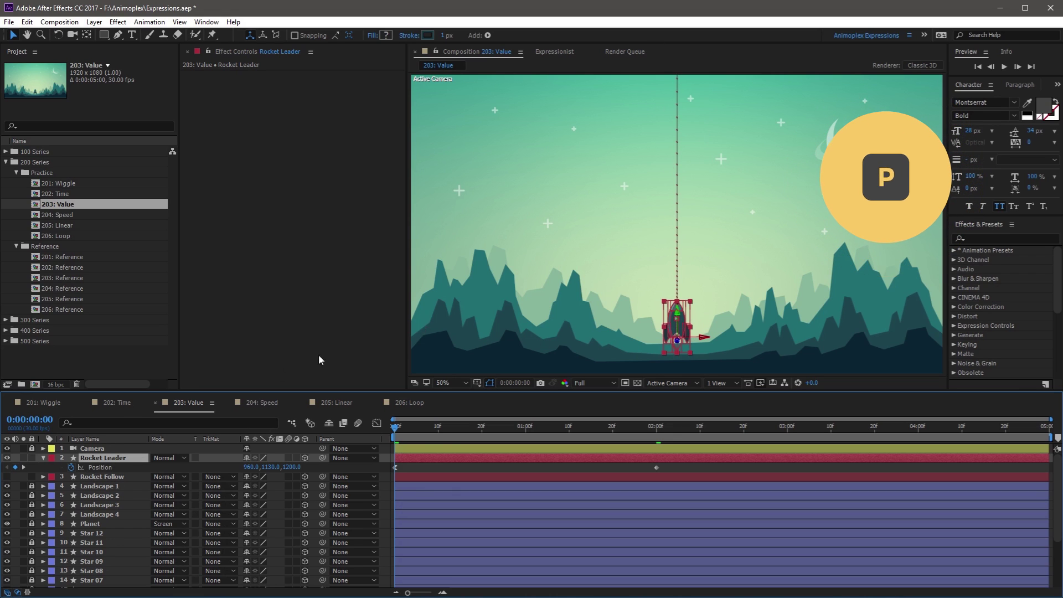
right_click(101, 468)
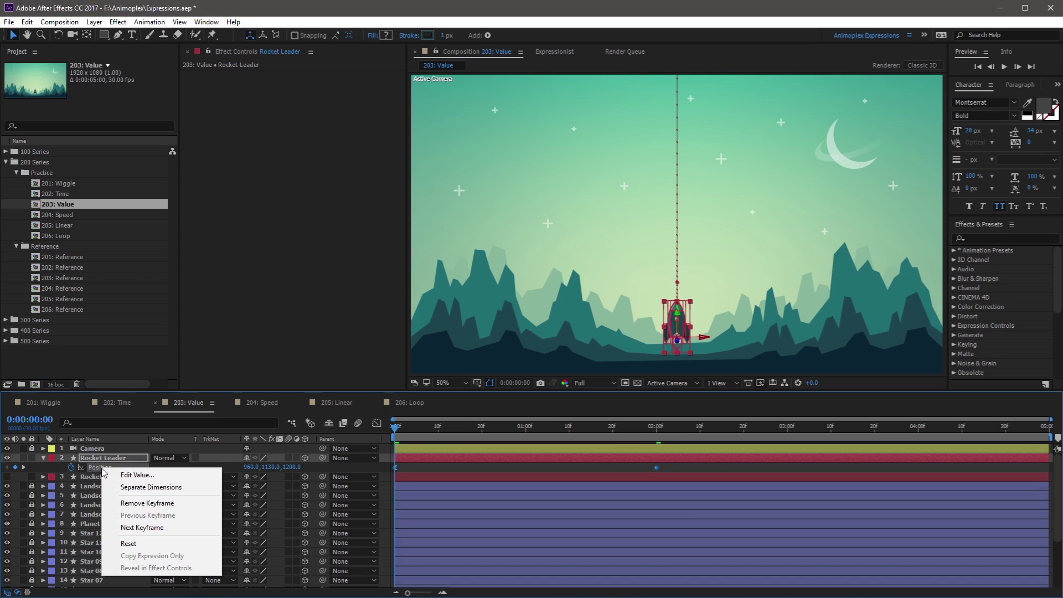
left_click(131, 488)
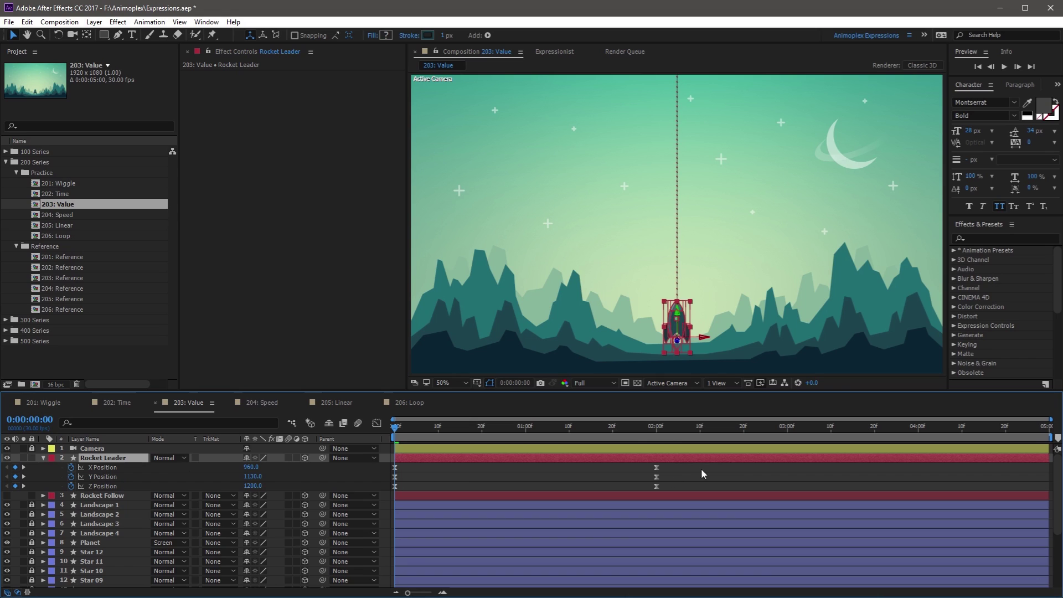
Step: Delete all X Position and Z Position keyframes on the Rocket Leader layer, keeping the Y Position keyframes
left_click_drag(675, 466, 378, 474)
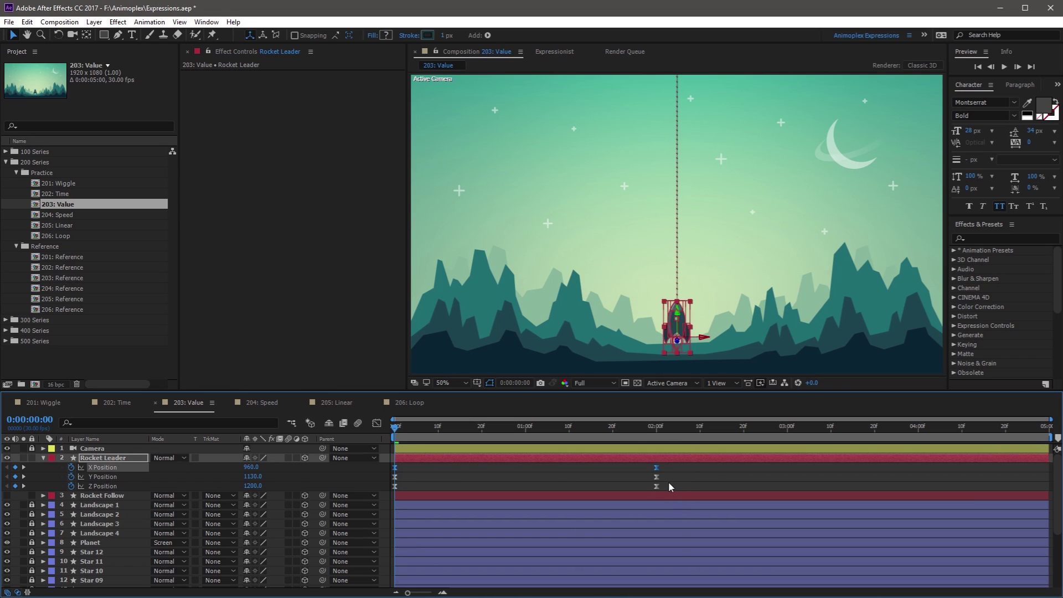
left_click_drag(669, 483, 351, 519)
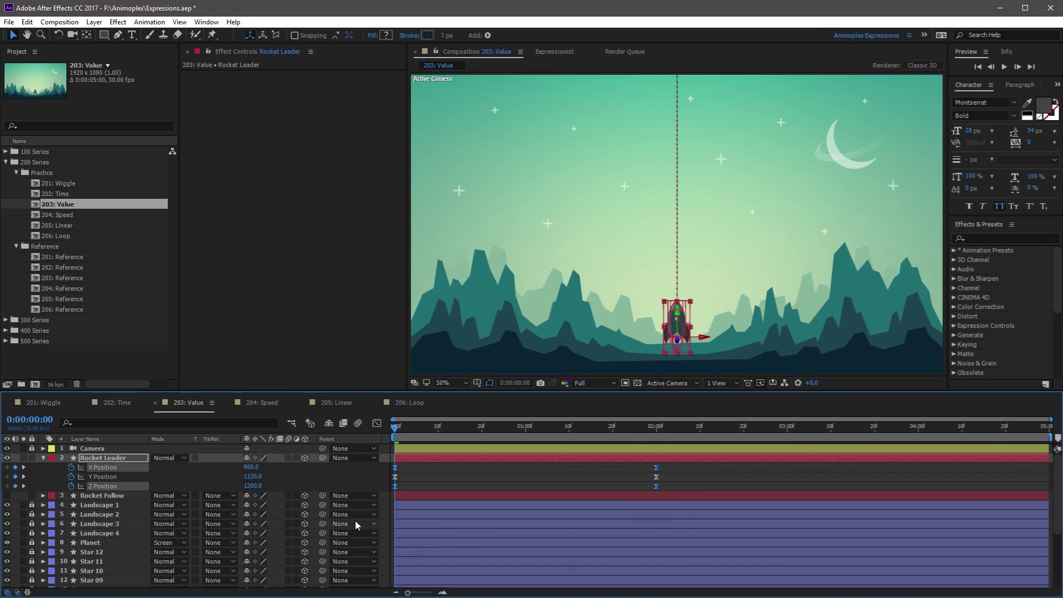
key("Delete")
left_click(420, 478)
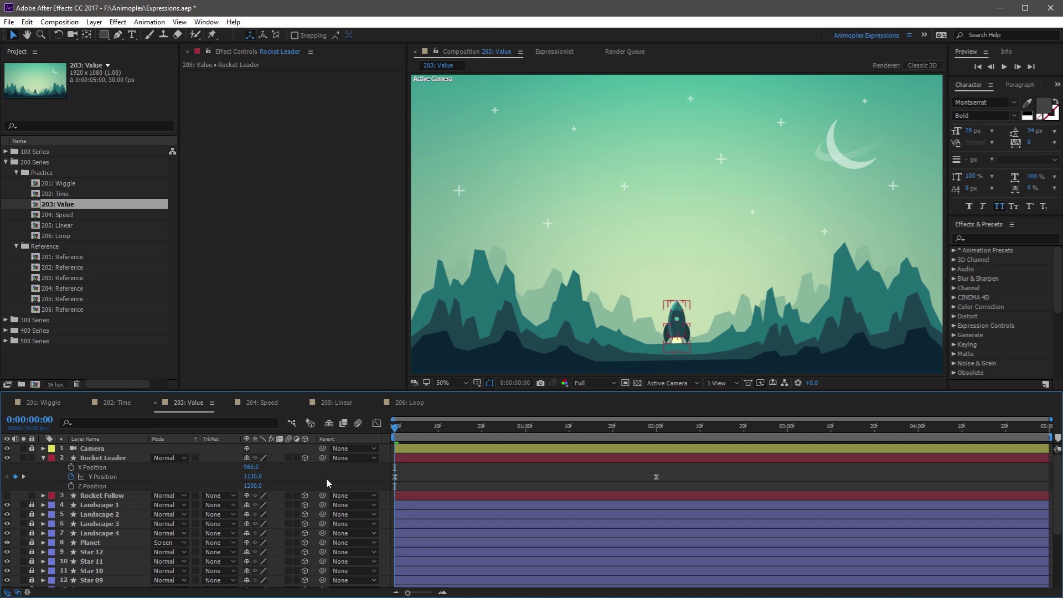
Step: Add the expression "value" to the Rocket Leader layer's Y Position
left_click(71, 477, "alt")
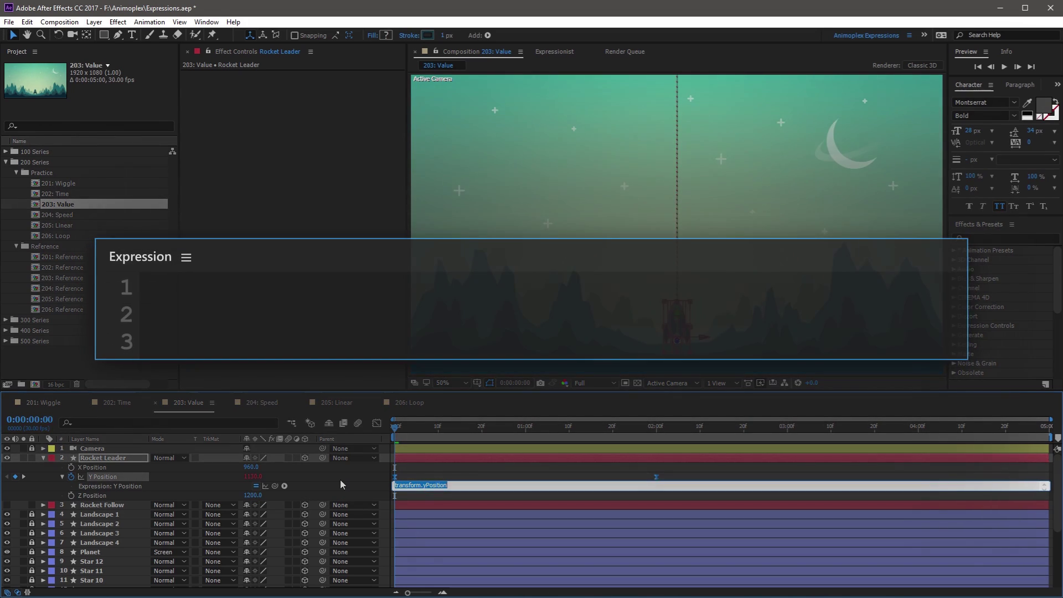
type("value")
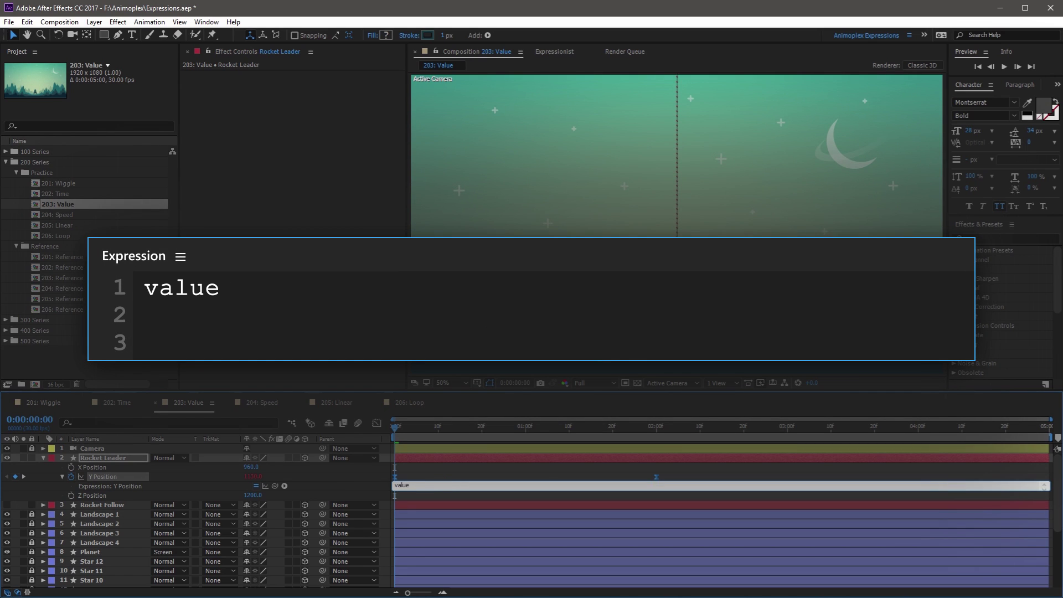
left_click(353, 473)
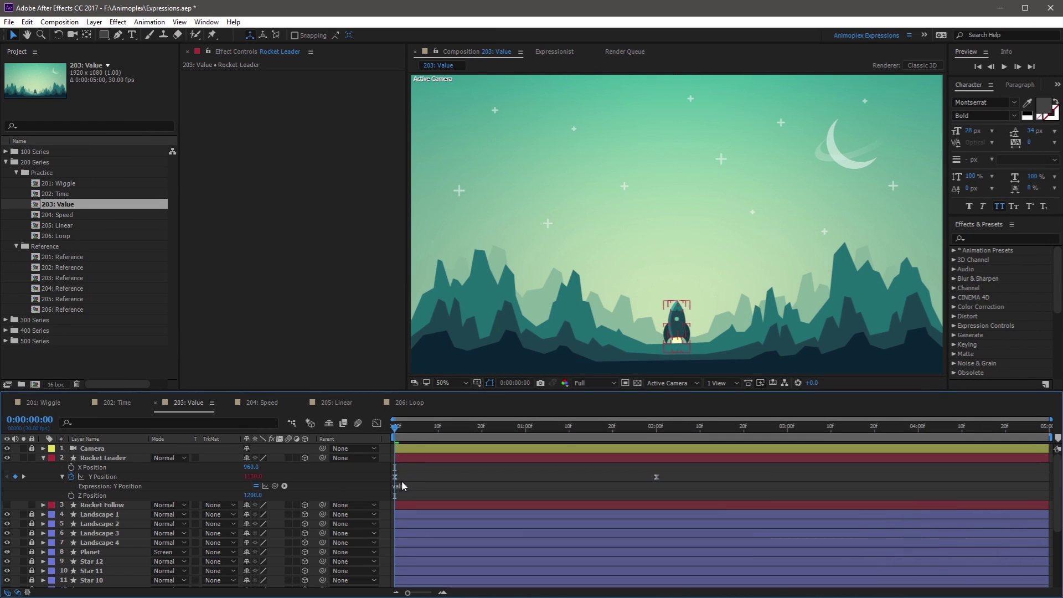
Step: Preview the rocket's launch with the Y Position expression applied, and return to the start of the composition
key("space")
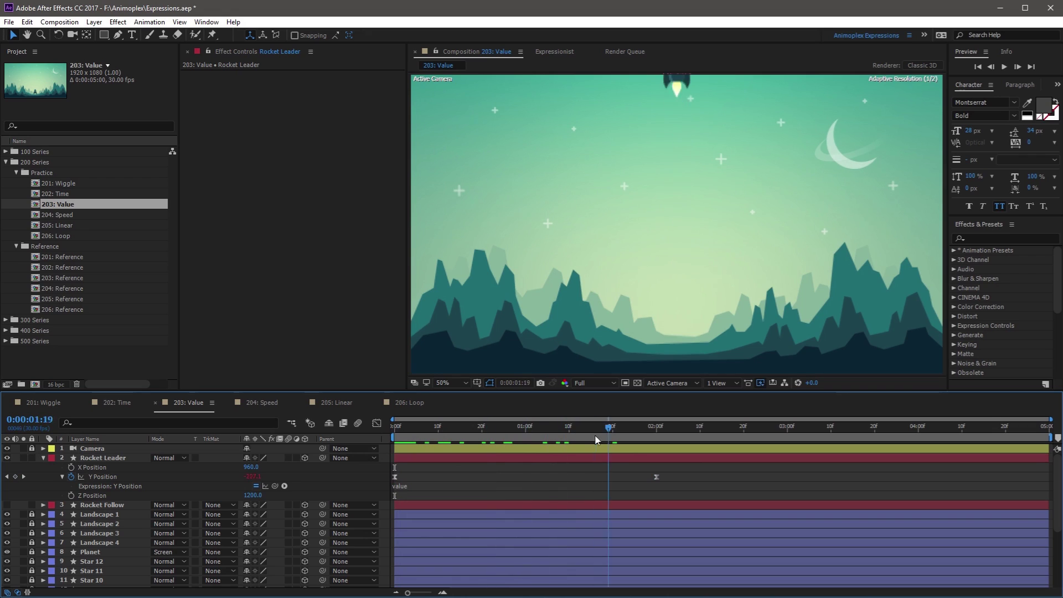
key("space")
key("space")
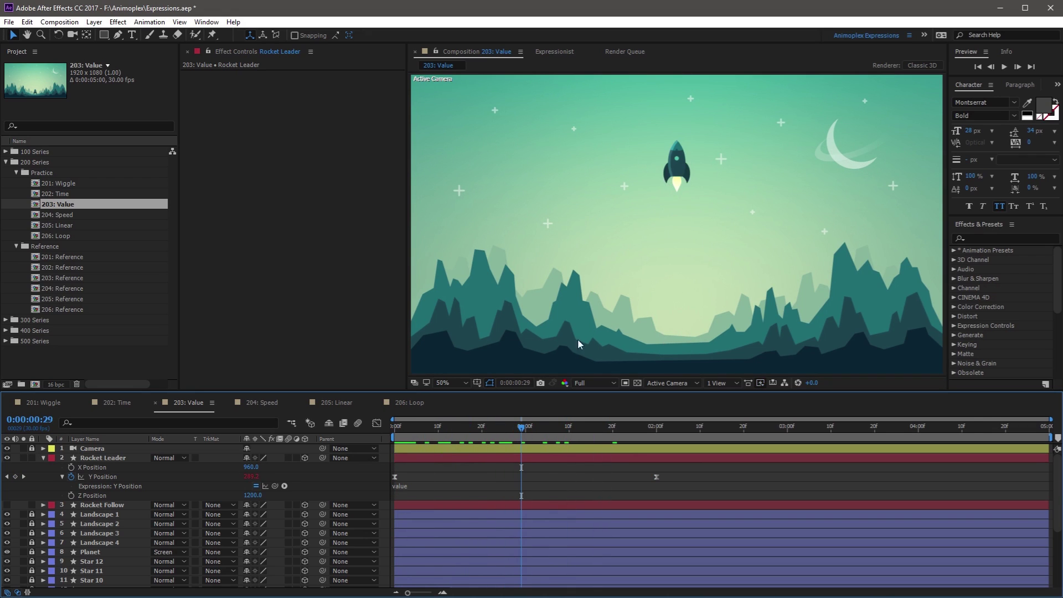
left_click(183, 492)
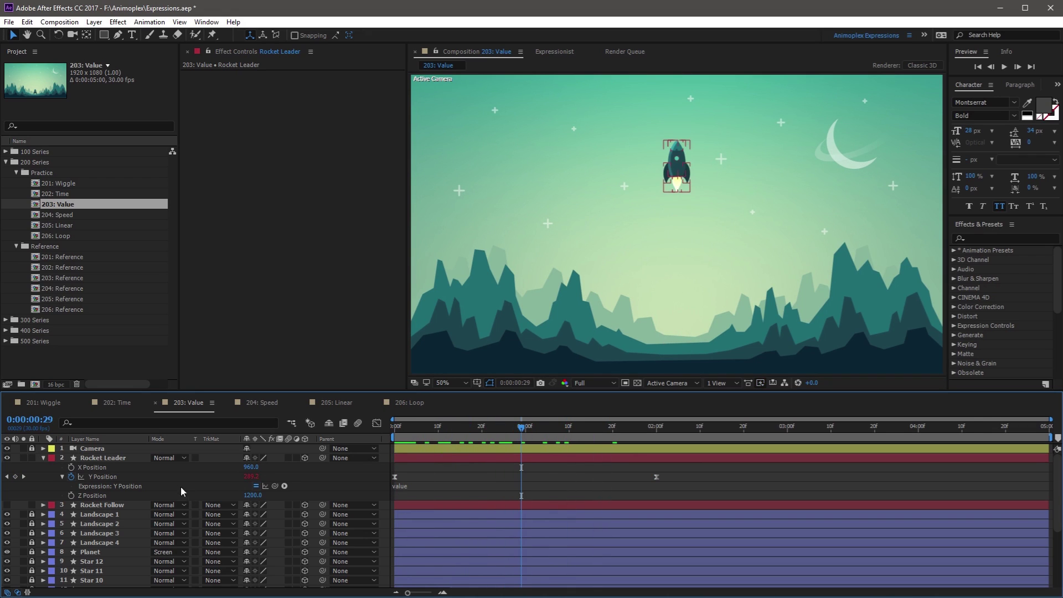
left_click(256, 487)
key("Home")
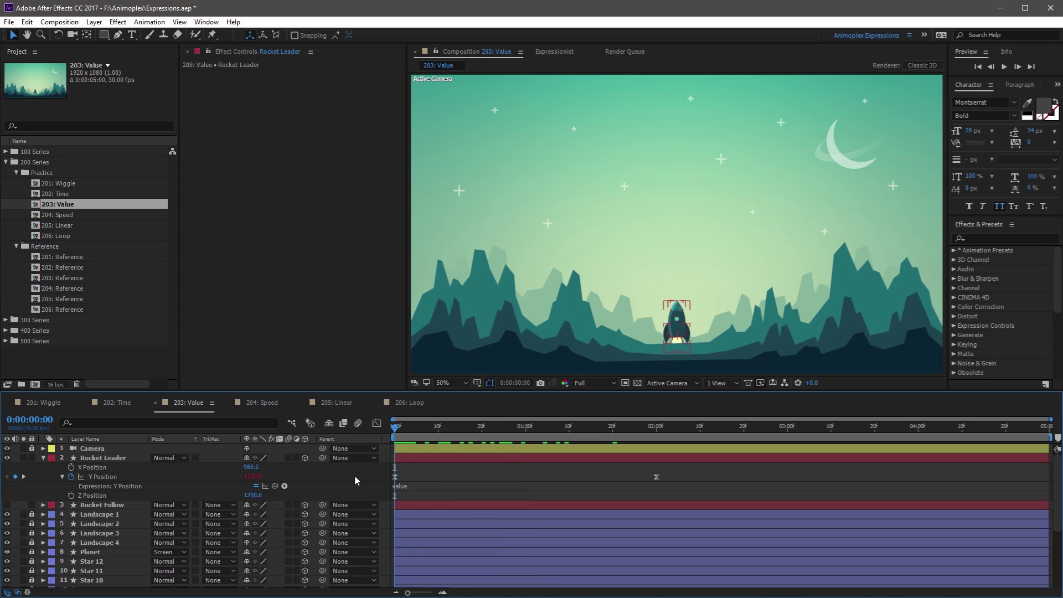
Step: Change Rocket Leader's Y Position expression to "value + 250" and preview the animation
left_click(421, 486)
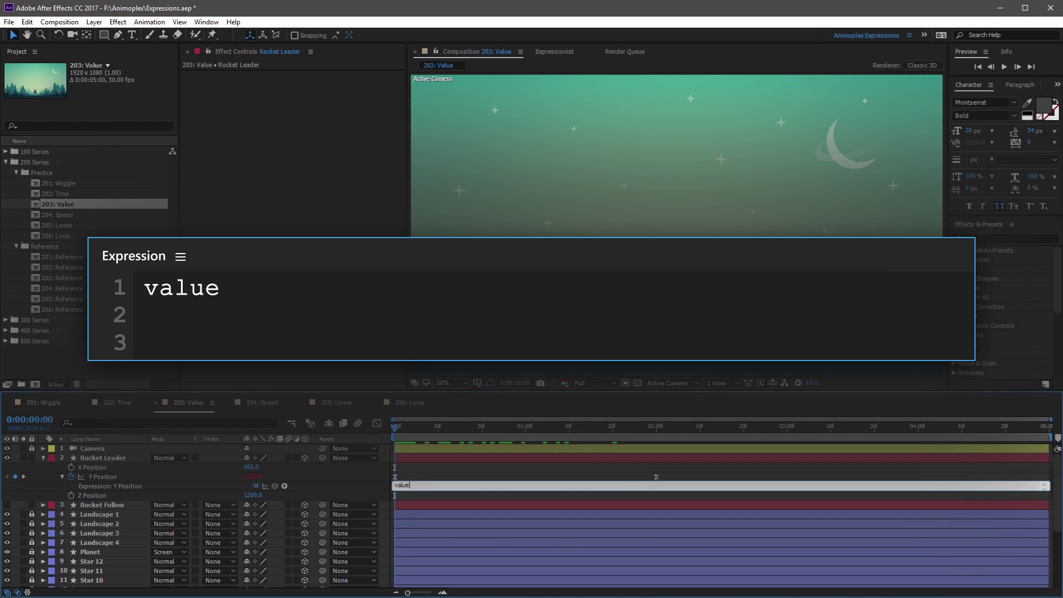
type("+ 250")
left_click(354, 474)
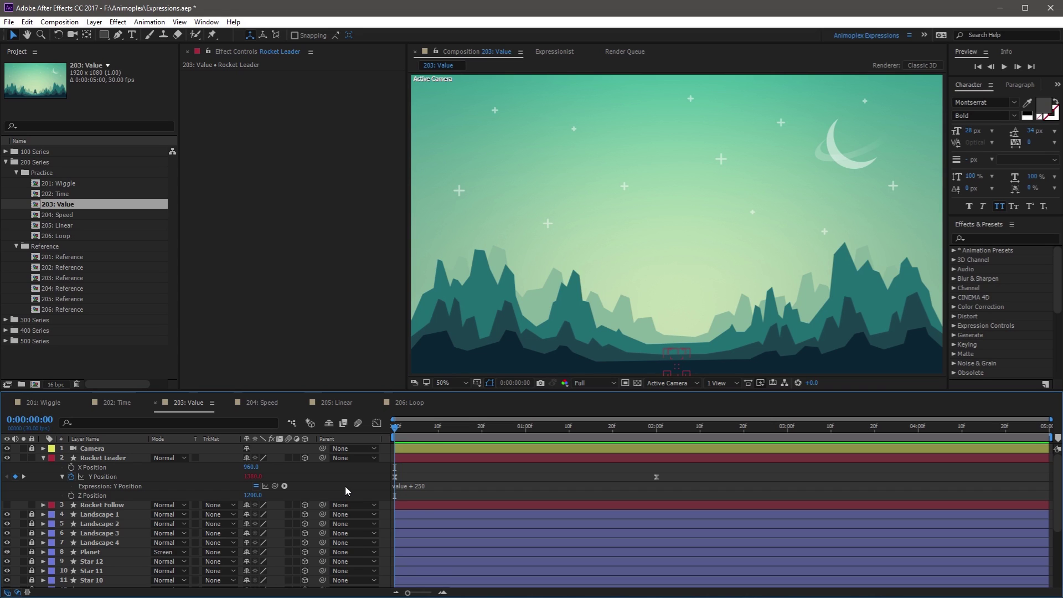
key("space")
Step: Make the Rocket Follow layer visible and separate its Position into X, Y and Z dimensions
left_click(128, 458)
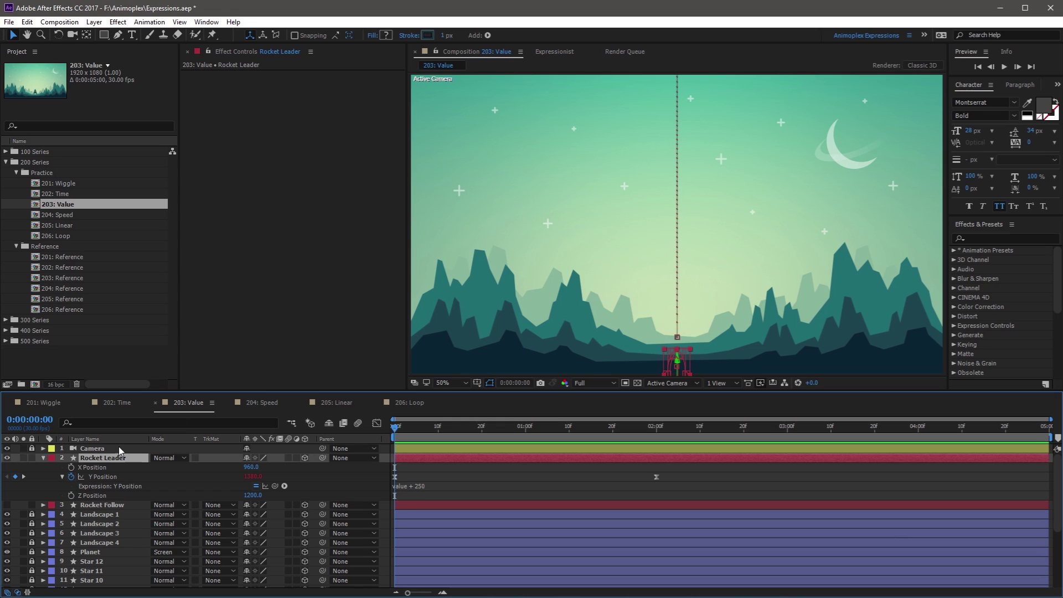
left_click(107, 504)
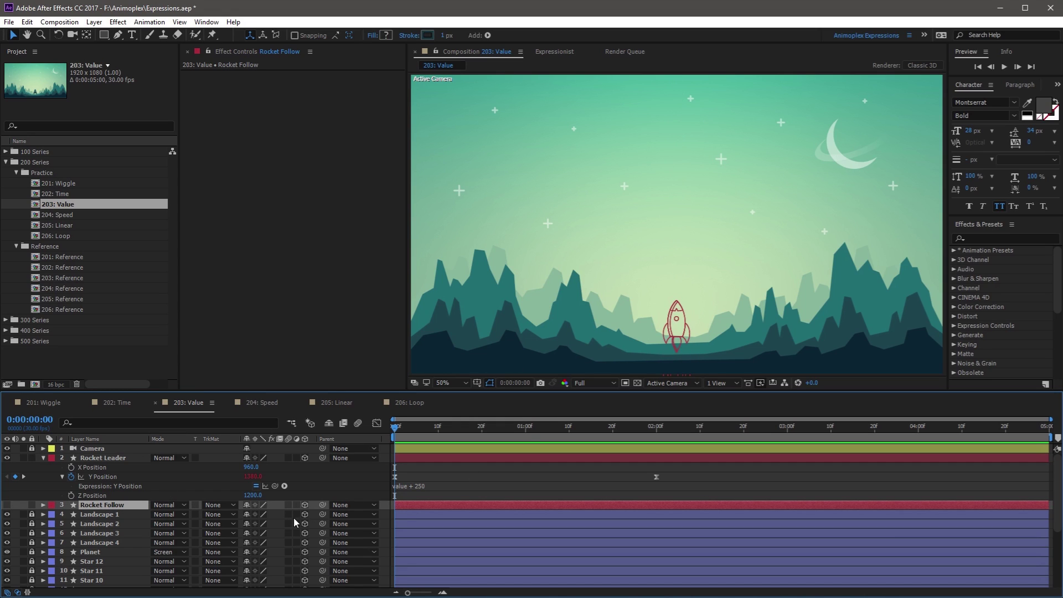
left_click(7, 505)
key("p")
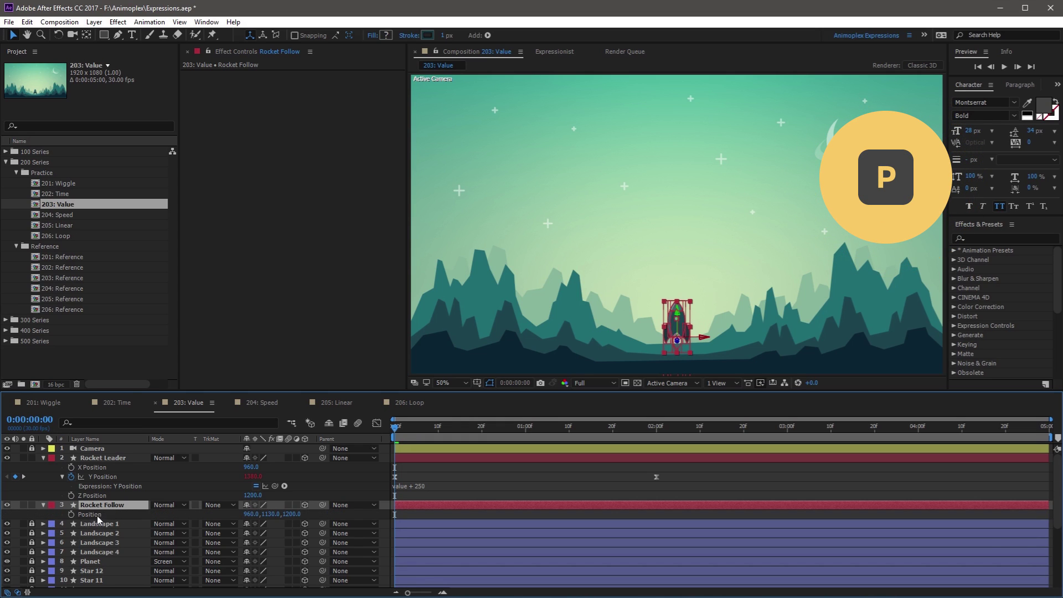
key("p")
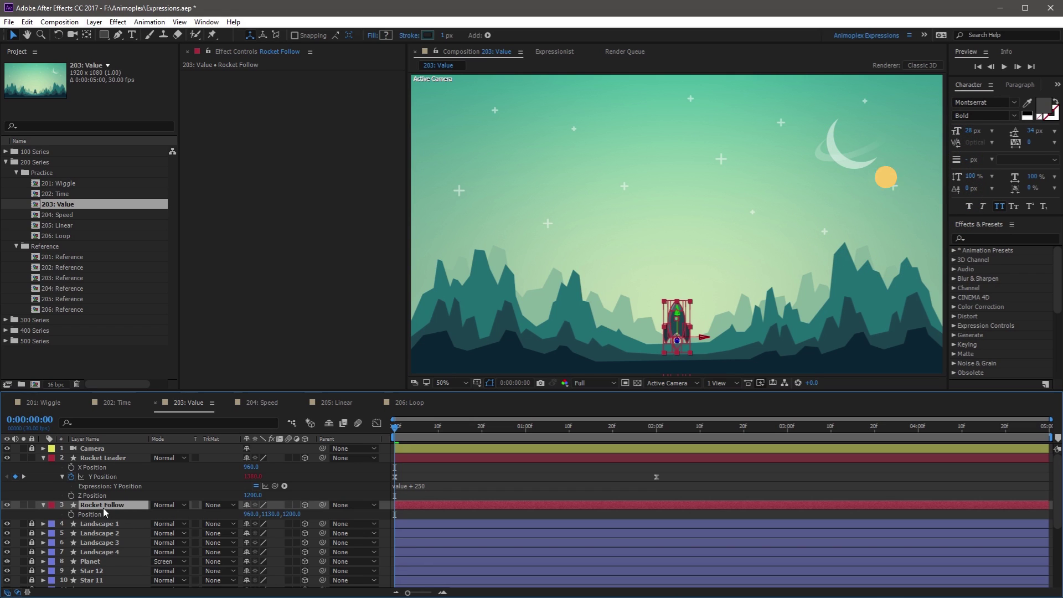
scroll(99, 514, "down", 3)
right_click(96, 457)
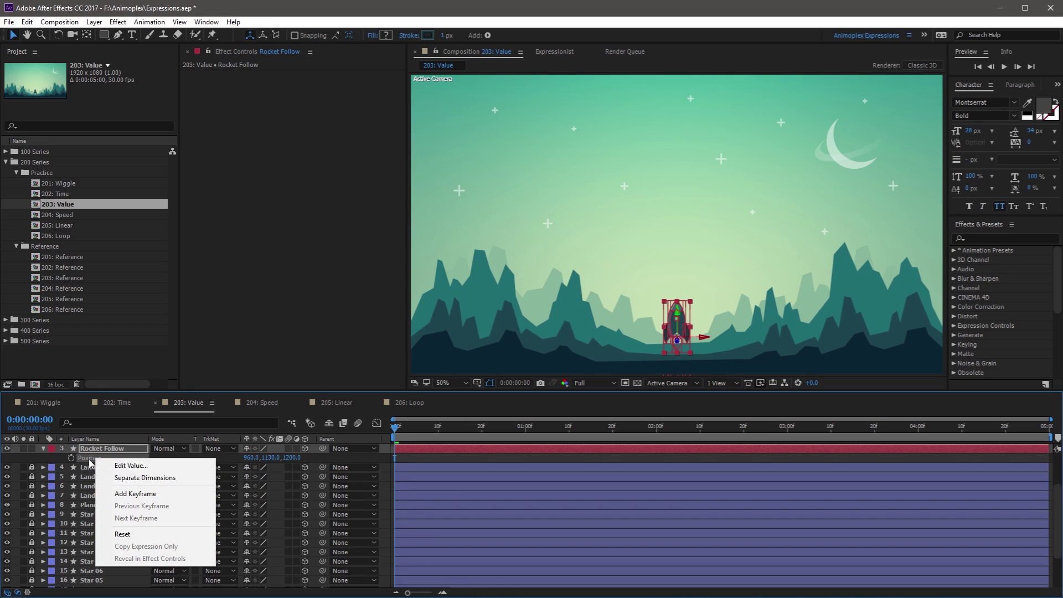
left_click(134, 480)
scroll(118, 487, "up", 3)
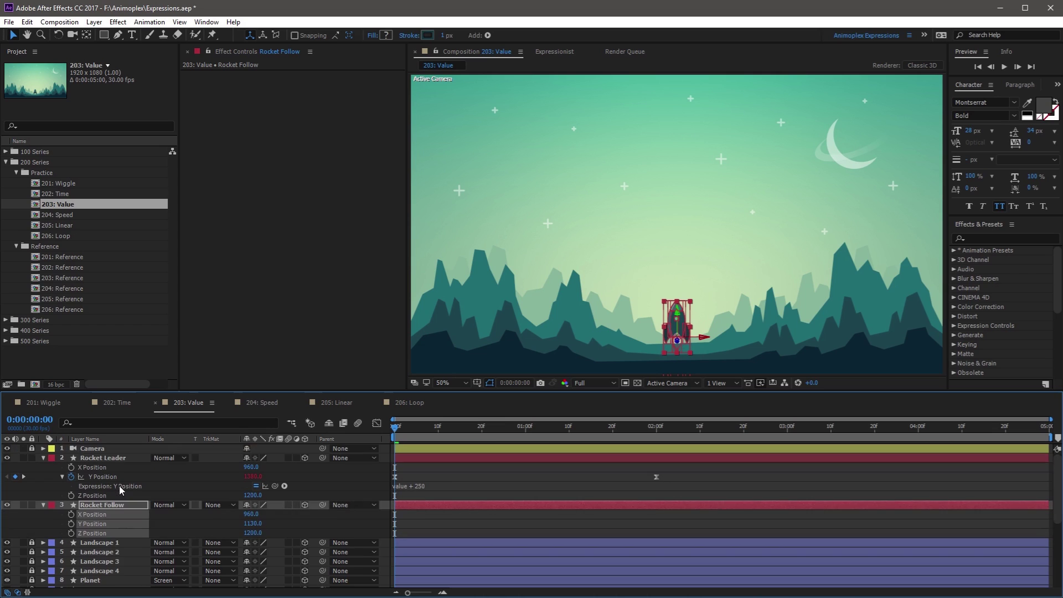
Step: Give Rocket Follow's Y Position the expression thisComp.layer("Rocket Leader").transform.yPosition.valueAtTime(time - 1), linking it to Rocket Leader's Y Position
left_click(174, 522)
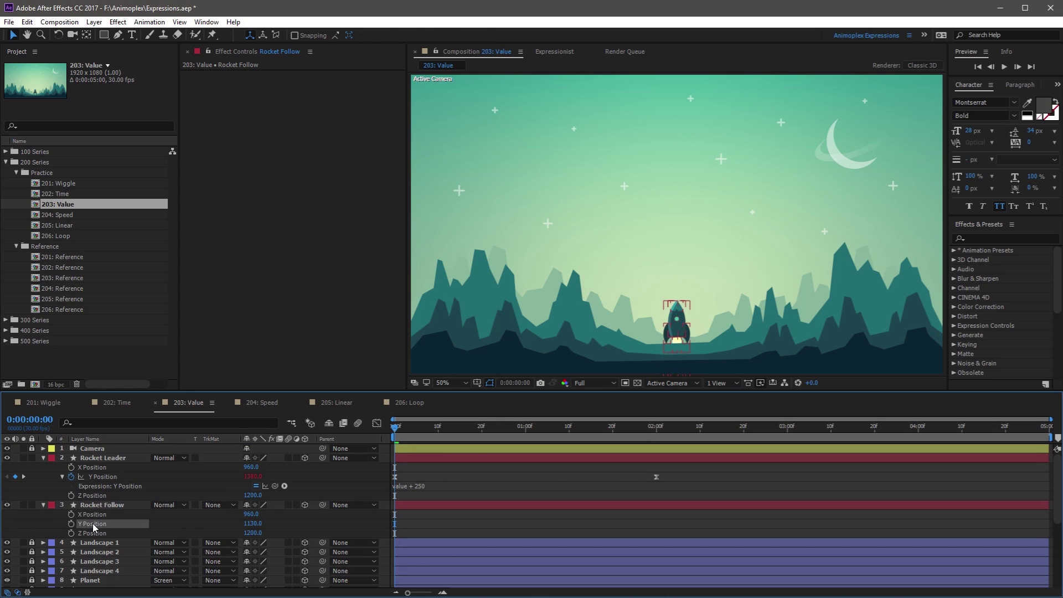
left_click(84, 523)
left_click(71, 524, "alt")
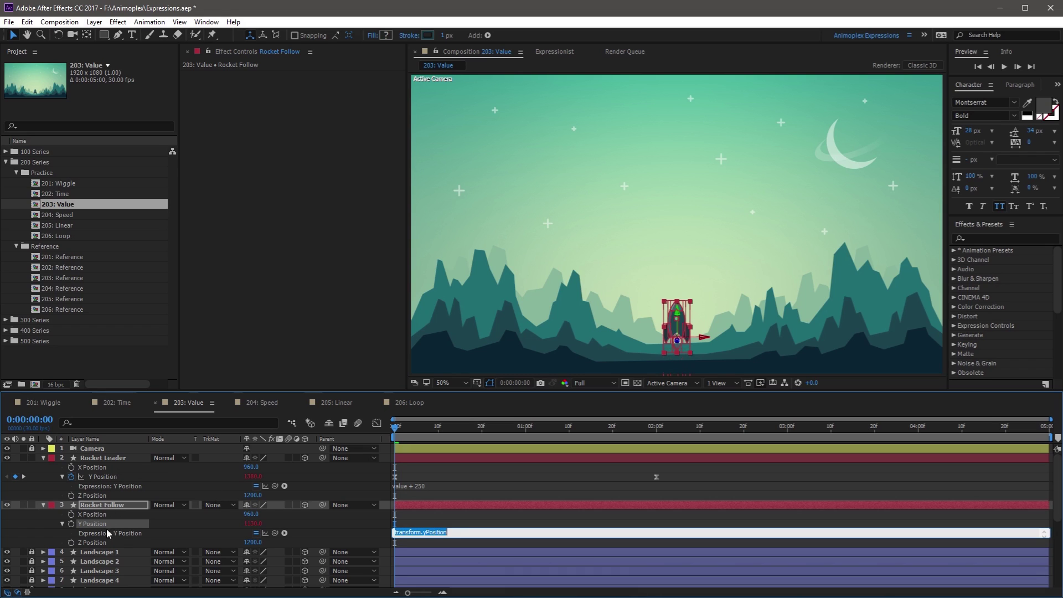
left_click_drag(275, 532, 112, 479)
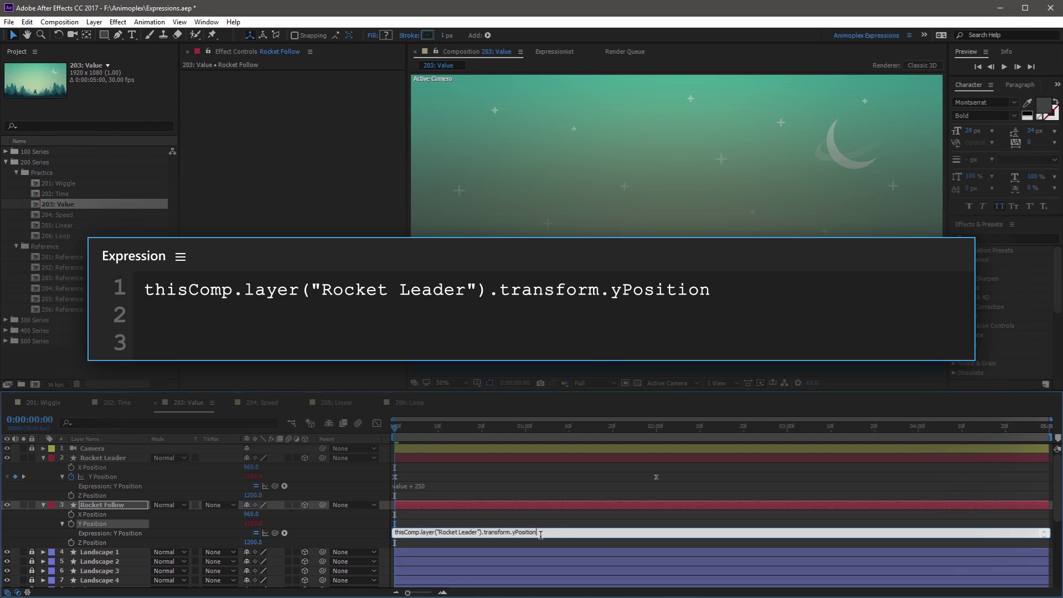
type("alueAtTime")
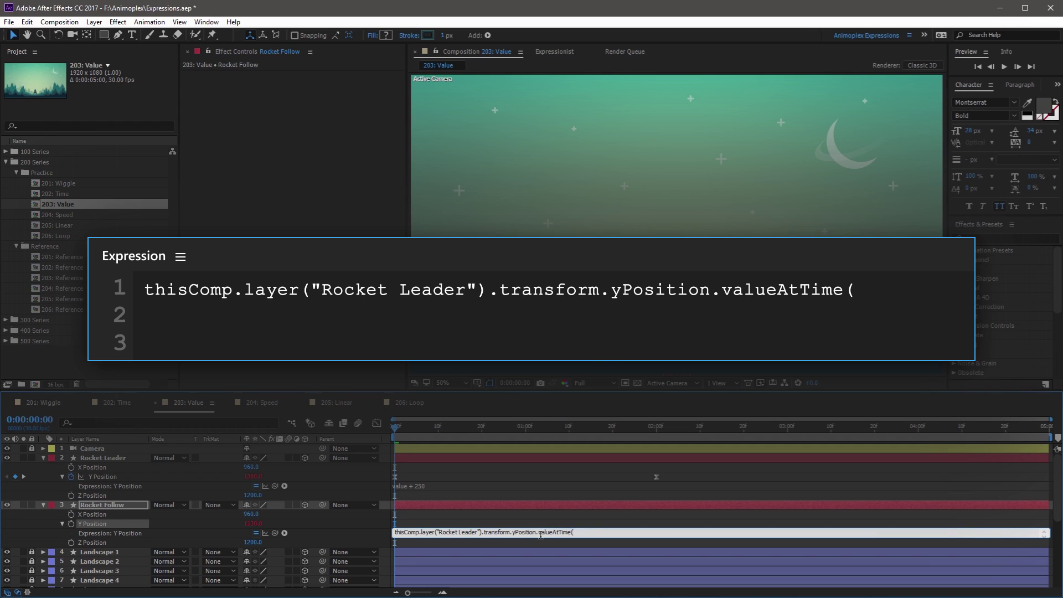
type("(time - 1")
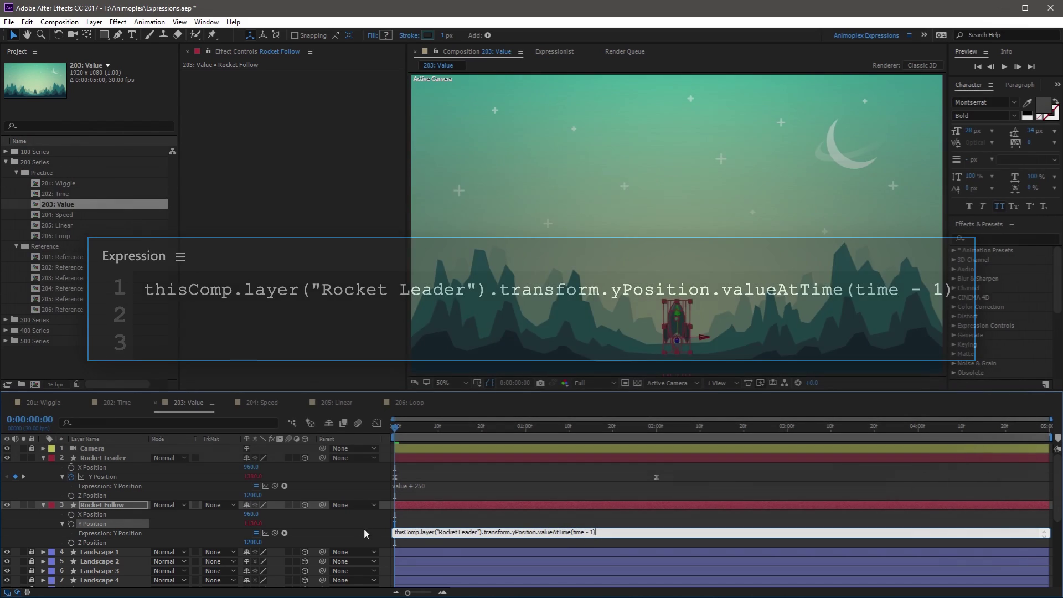
left_click(365, 523)
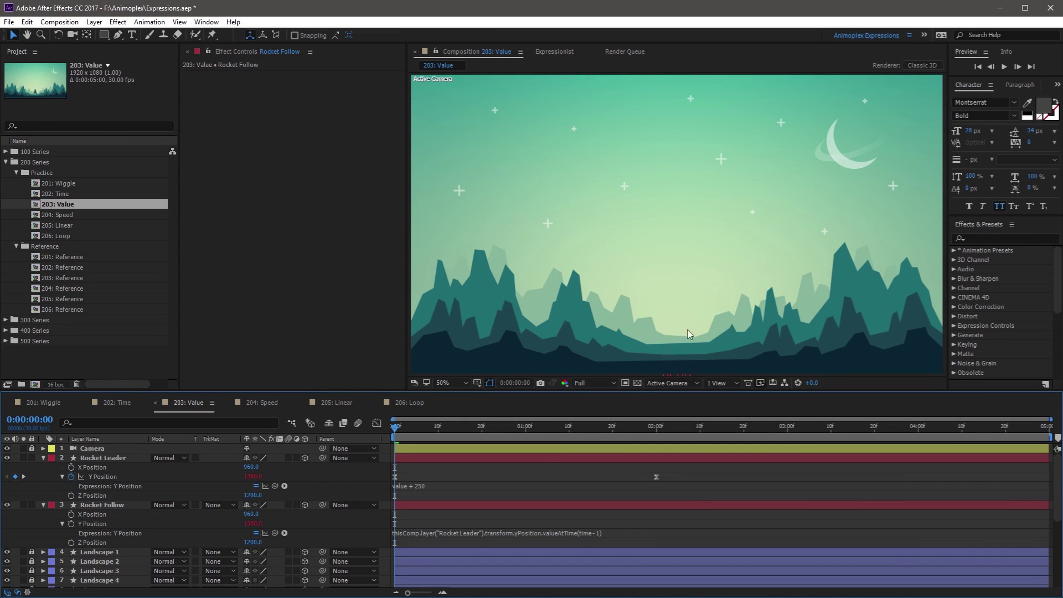
Step: Compare both rockets' Y Position values at 0:00 and 1:00, scrub through the launch, and preview it from the start
left_click(89, 456)
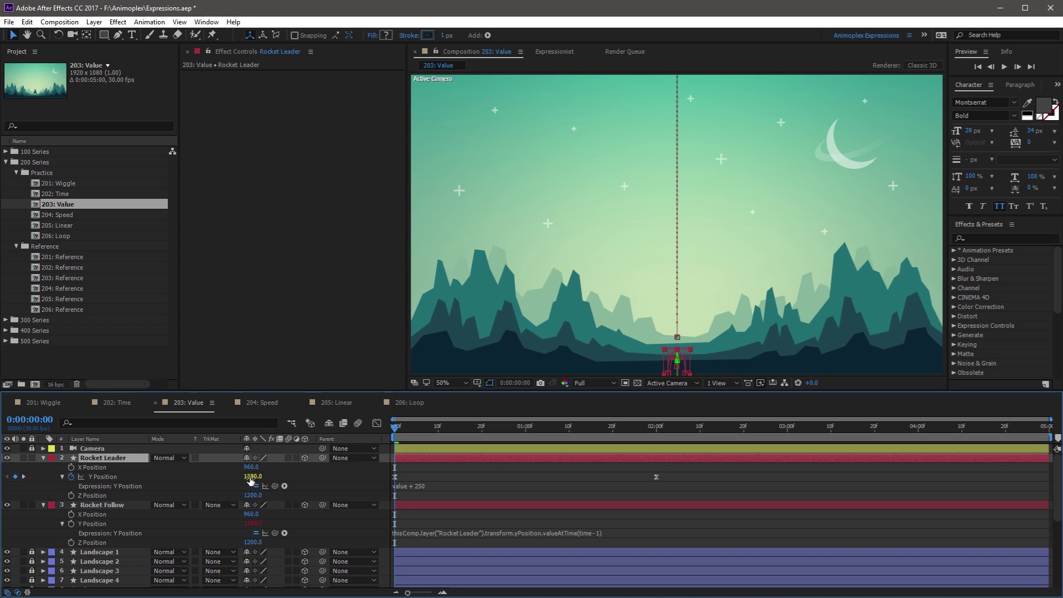
left_click_drag(421, 431, 525, 431)
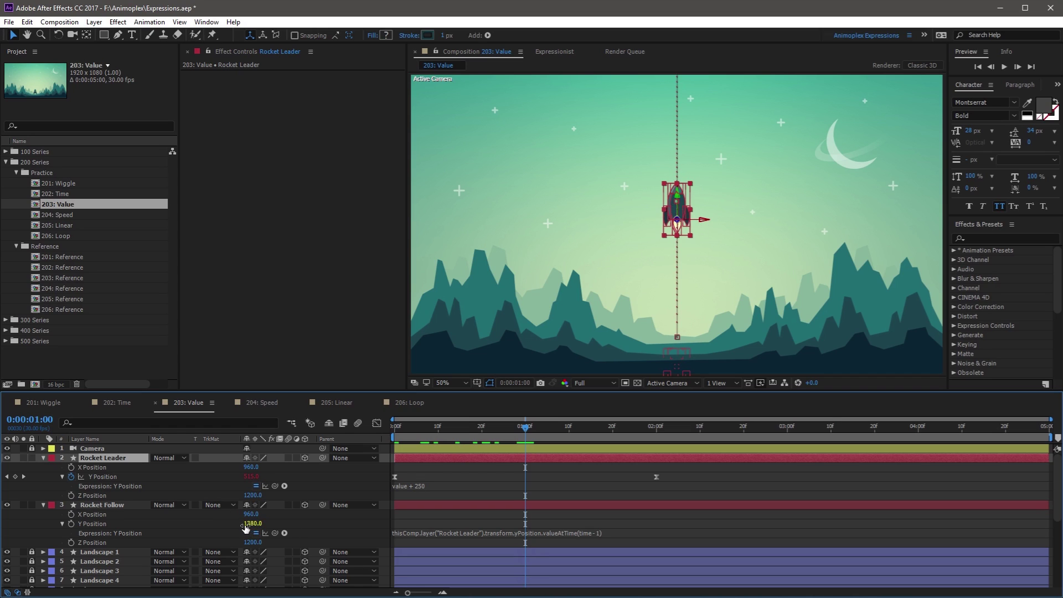
left_click(495, 455)
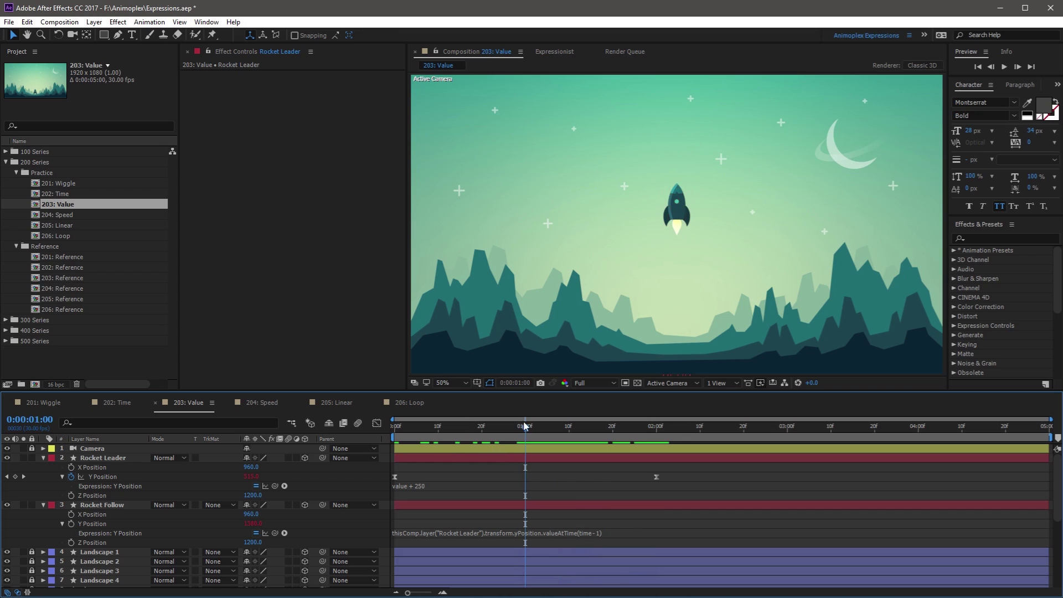
left_click_drag(543, 429, 631, 422)
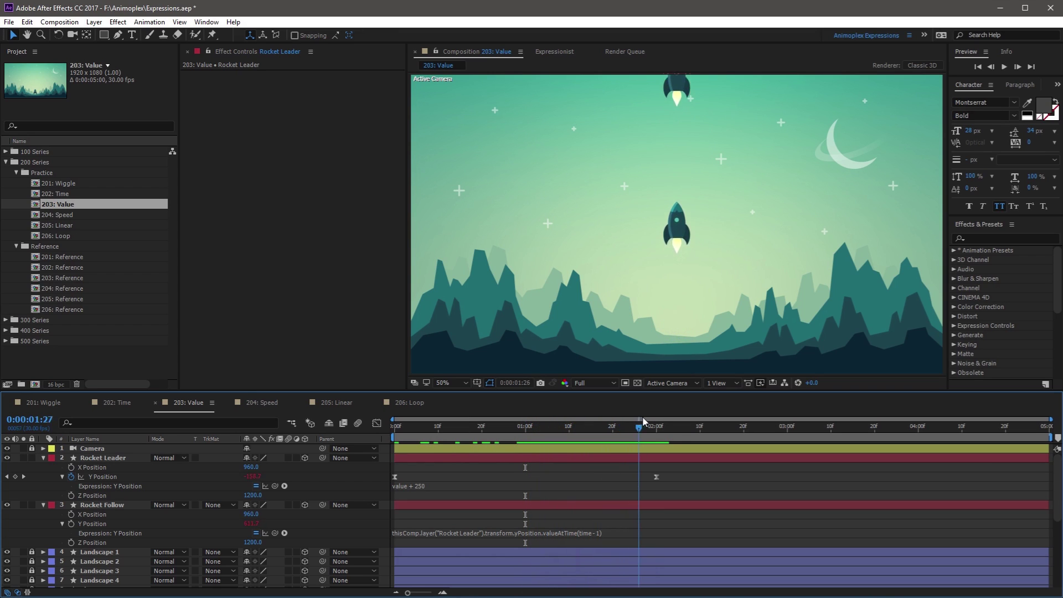
key("space")
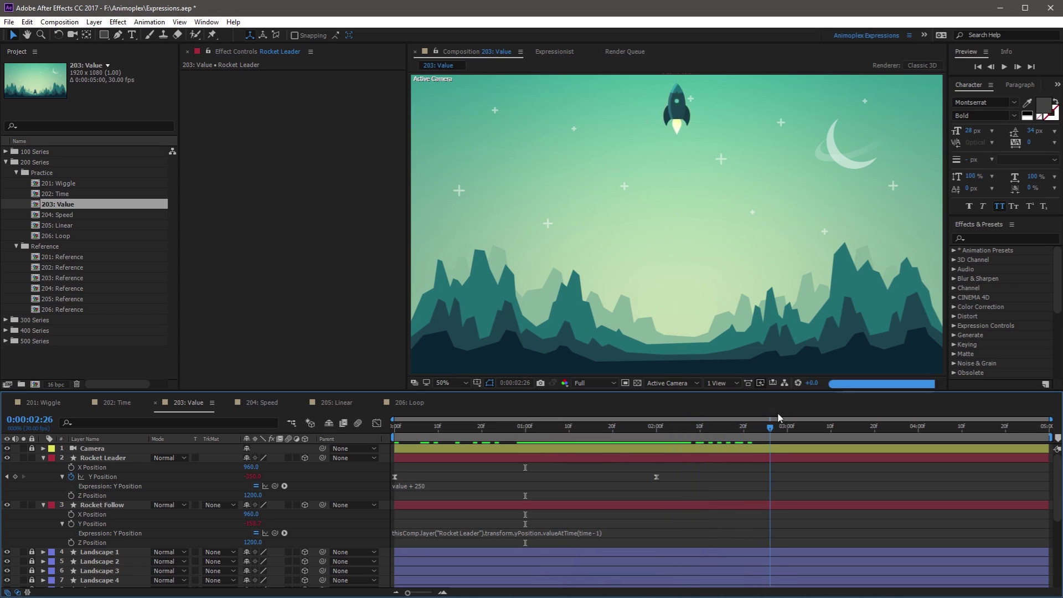
key("Home")
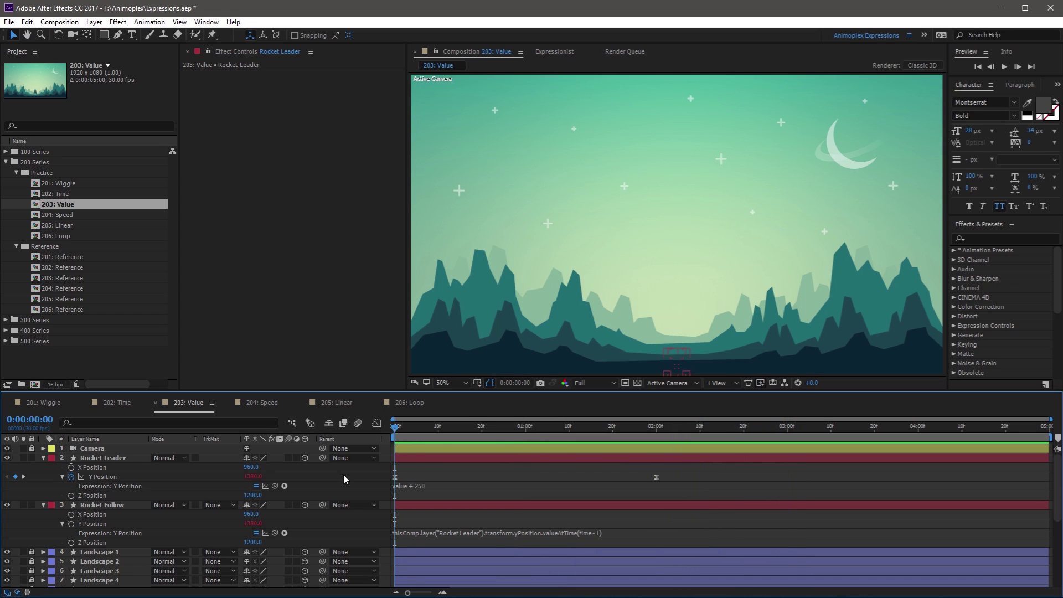
key("space")
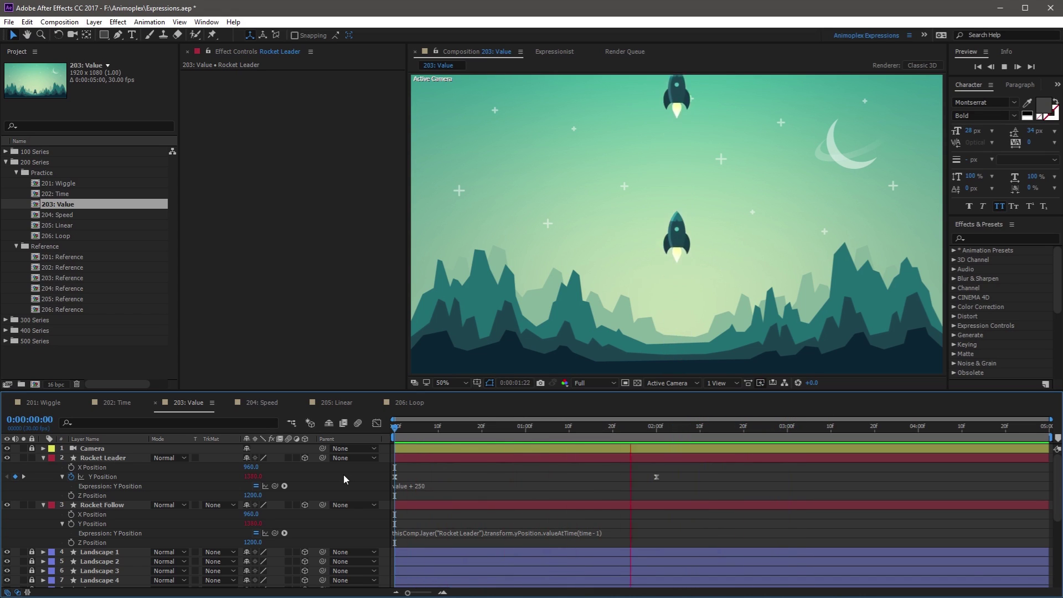